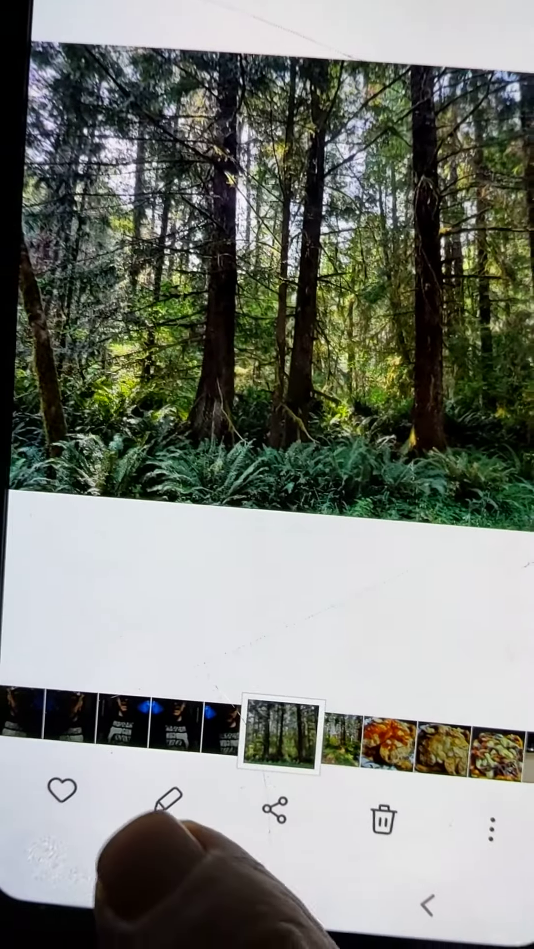
Open the forest photo in the editor and start adding a text label.
left_click(159, 809)
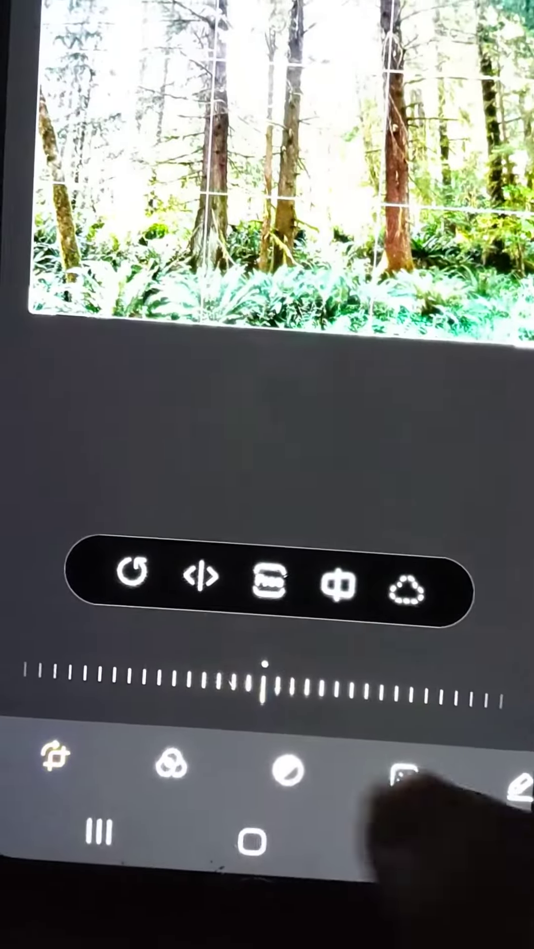
left_click_drag(393, 789, 216, 786)
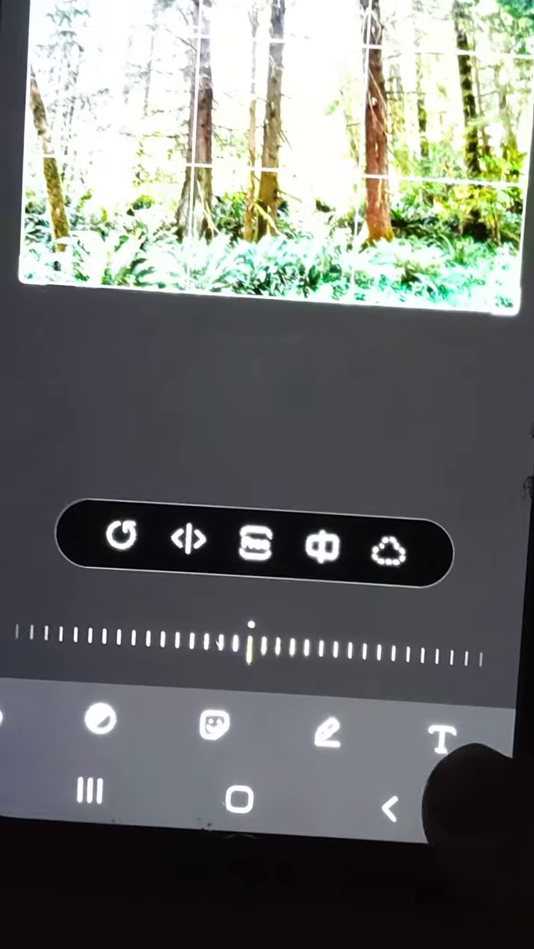
left_click(410, 713)
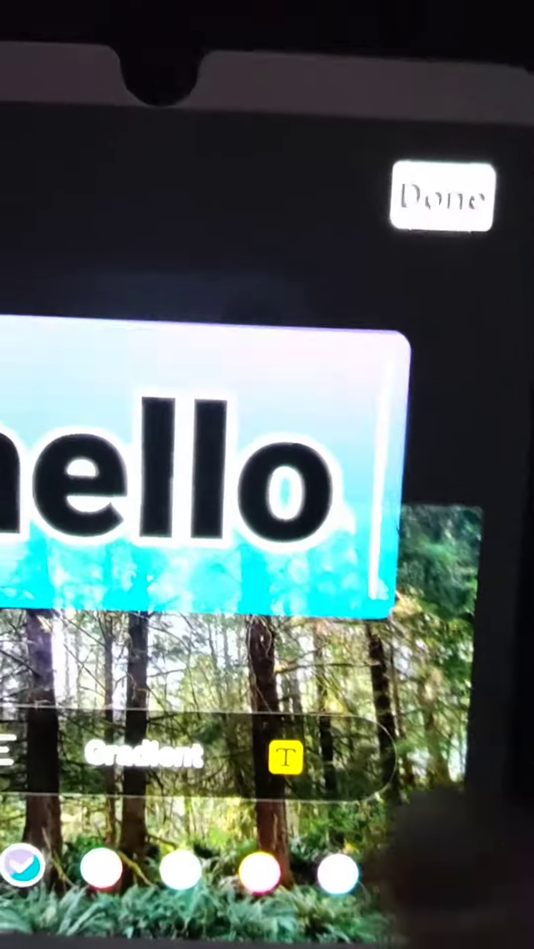
type("h")
Finish editing the bold 'hello' label on its teal background.
left_click(376, 138)
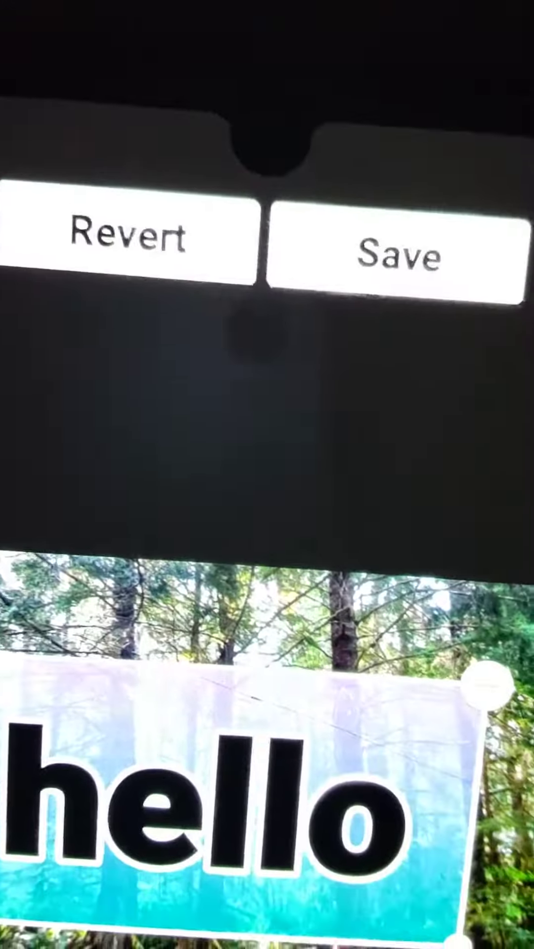